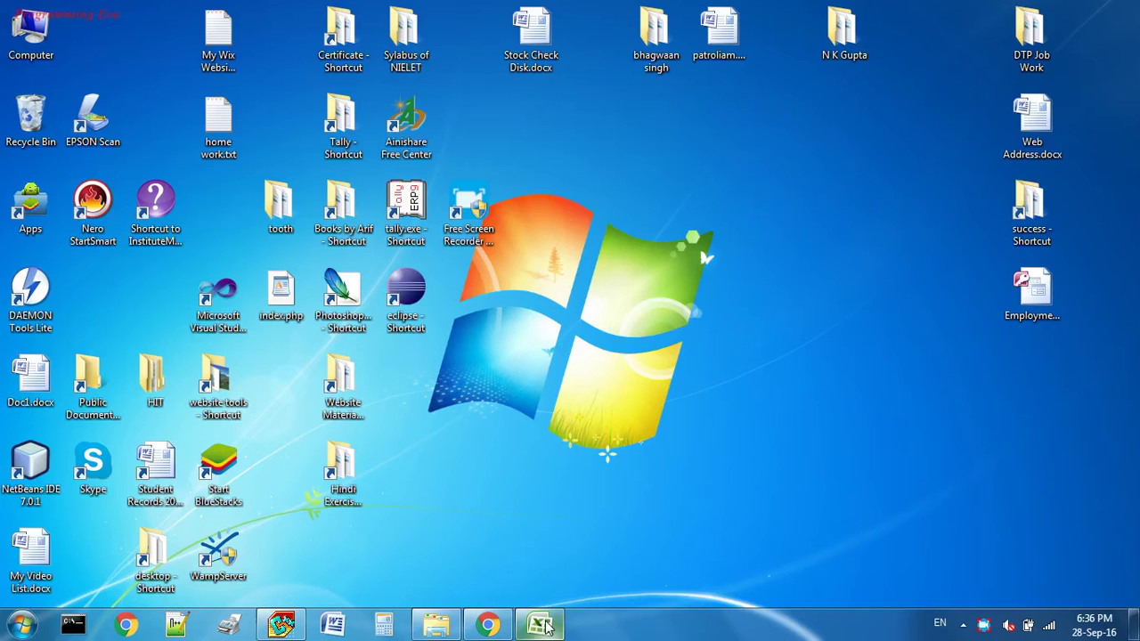
# Enter the headings 'number 1' in A1 and 'Number 2' in B1, and widen columns A and B.
pyautogui.click(539, 625)
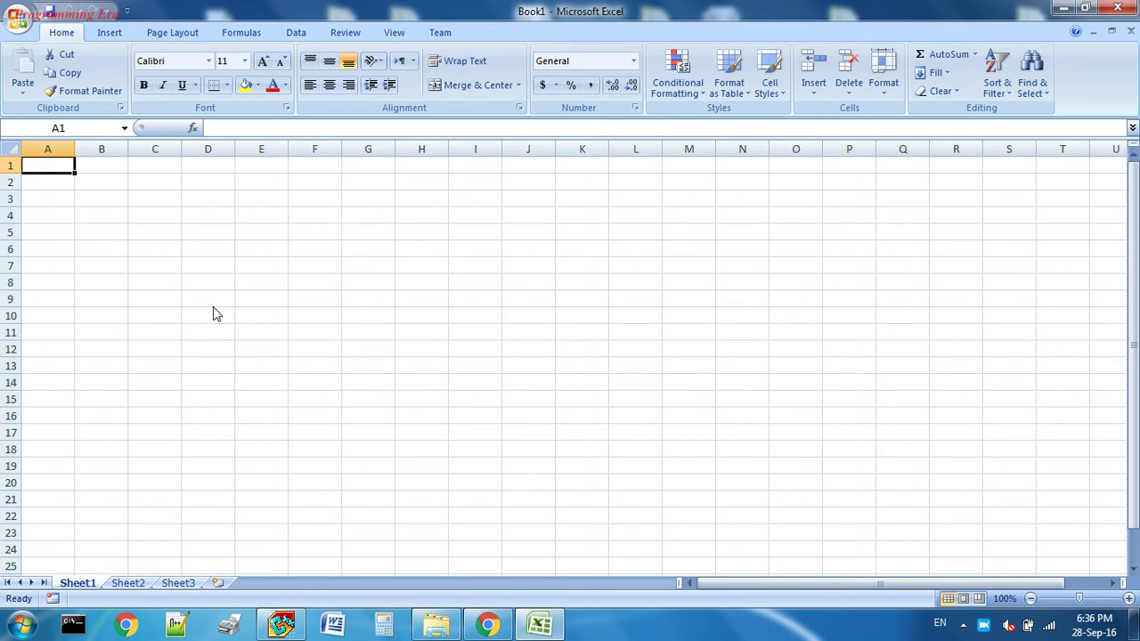
pyautogui.write('number ')
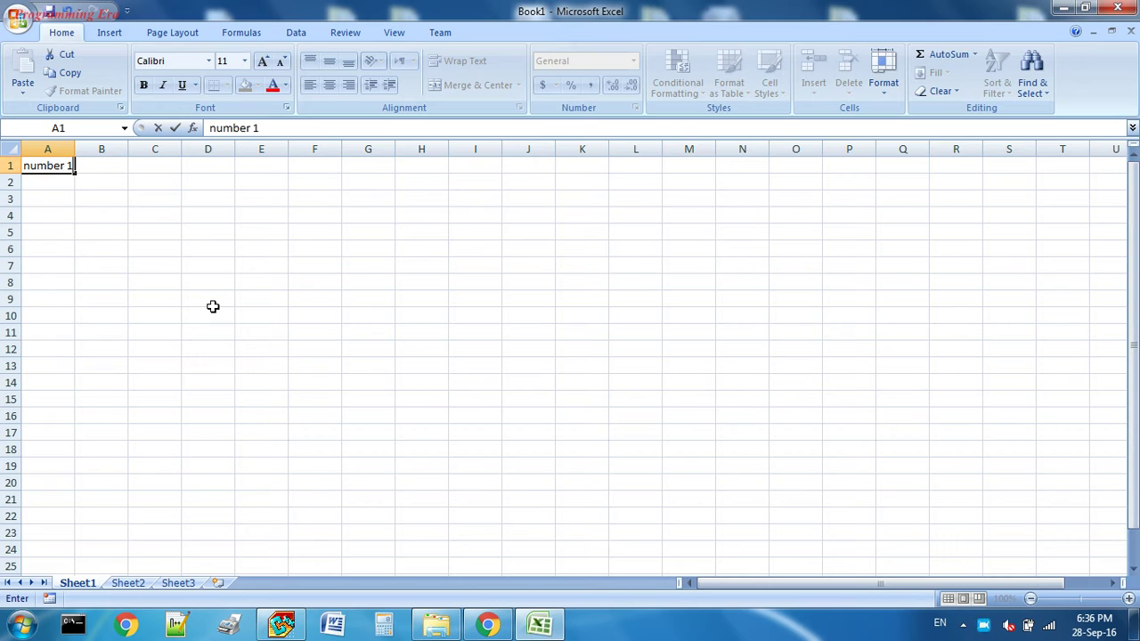
pyautogui.write('1')
pyautogui.press('Return')
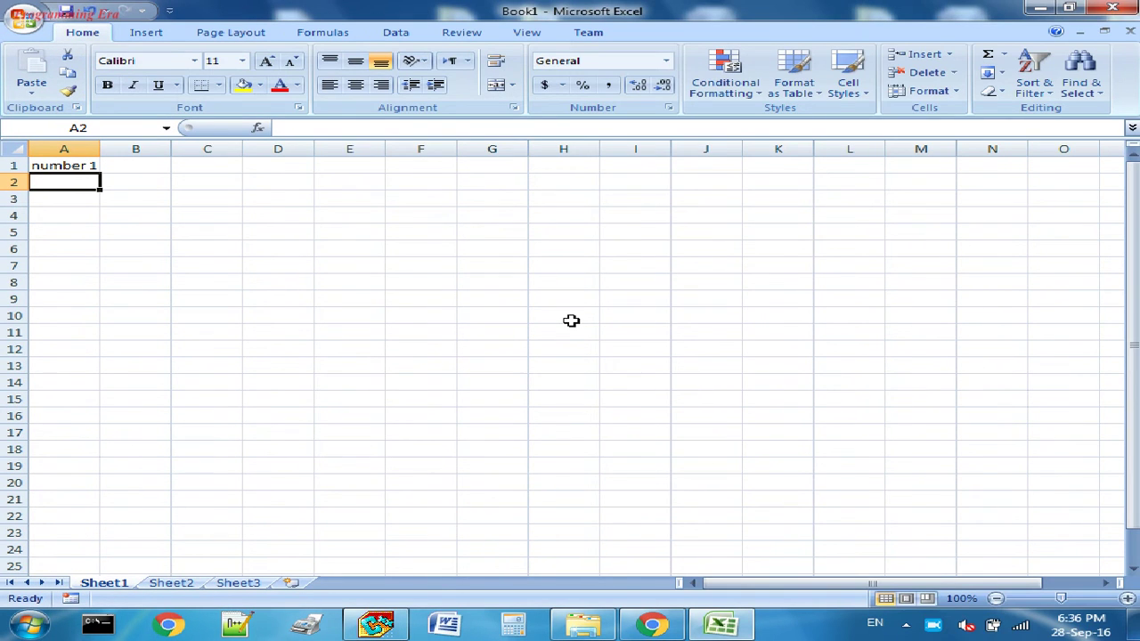
pyautogui.click(153, 170)
pyautogui.moveTo(100, 149); pyautogui.dragTo(149, 149)
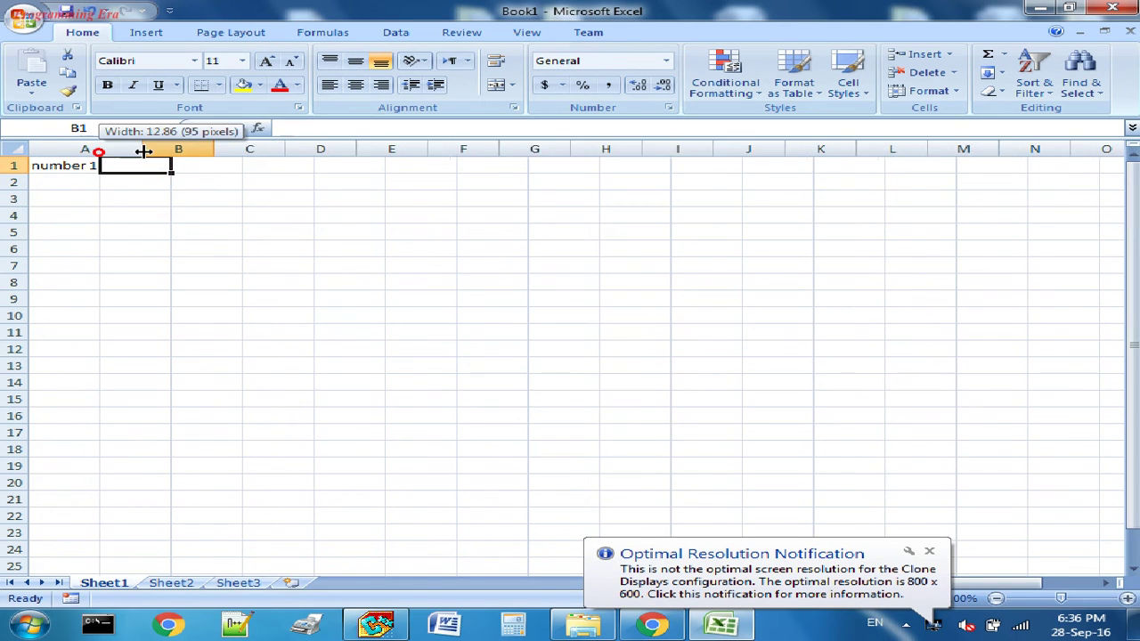
pyautogui.write('Number 2')
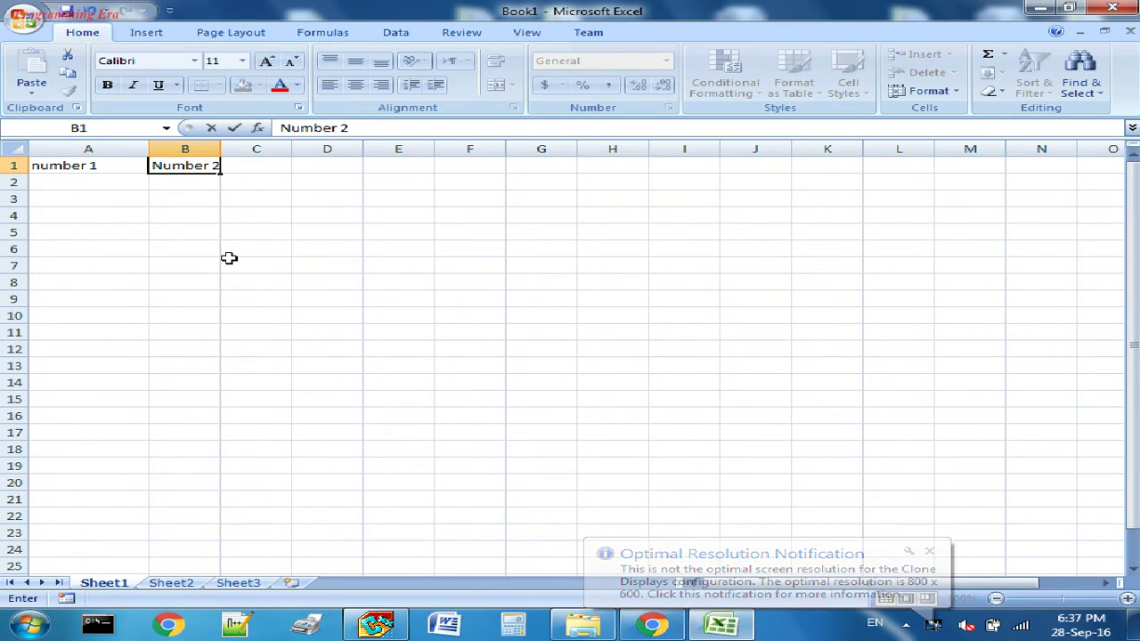
pyautogui.press('Return')
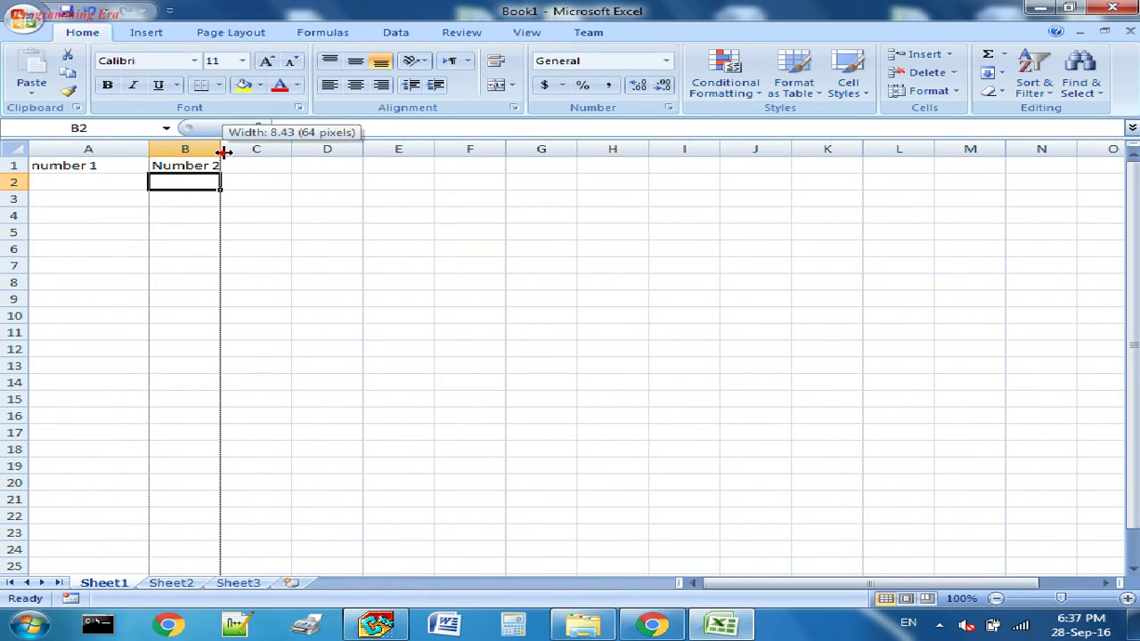
pyautogui.moveTo(222, 149); pyautogui.dragTo(264, 150)
# Zoom the sheet view in to 150%.
pyautogui.click(1128, 598)
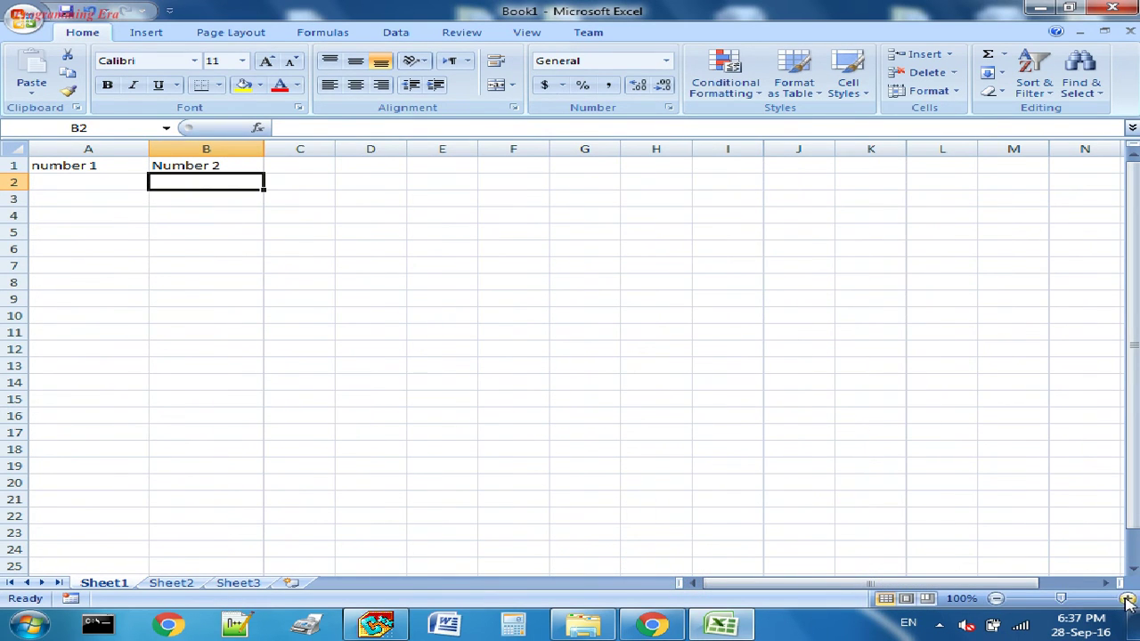
pyautogui.click(1128, 599)
pyautogui.click(1128, 599)
pyautogui.click(1127, 598)
pyautogui.click(1127, 599)
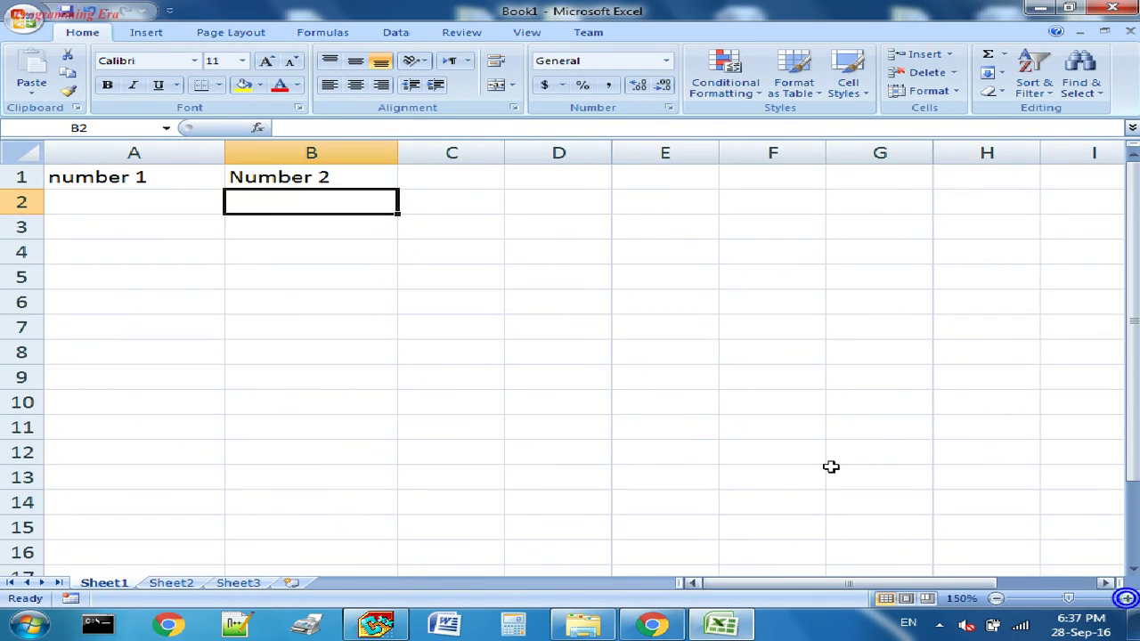
pyautogui.click(450, 171)
# Add the headings 'Result' in C1 and 'If Error' in D1.
pyautogui.write('Result')
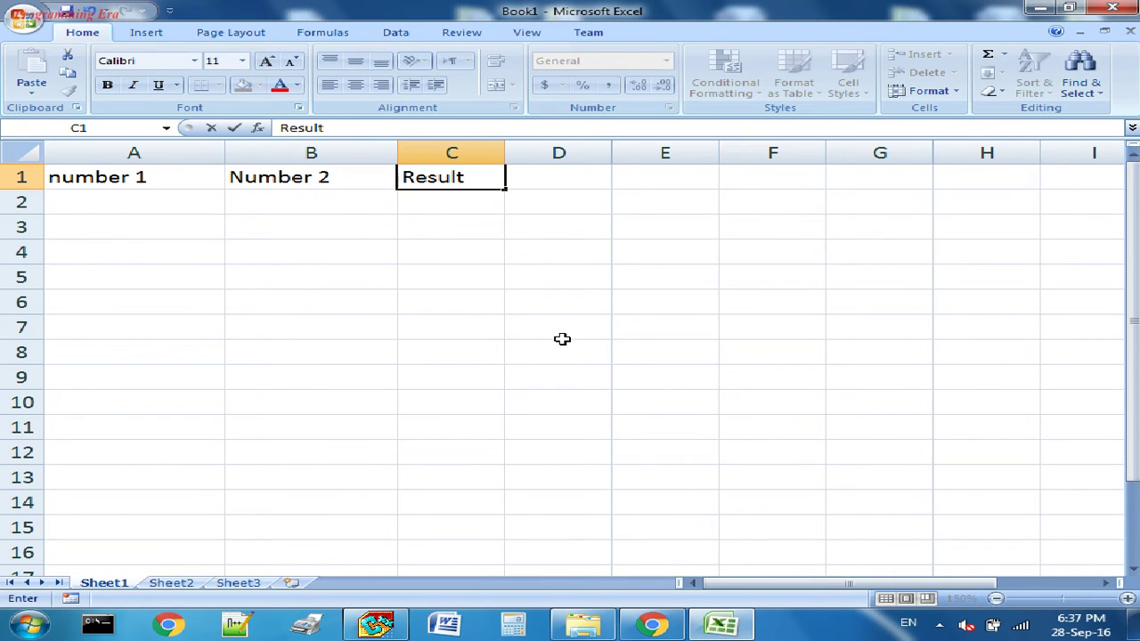
pyautogui.press('Tab')
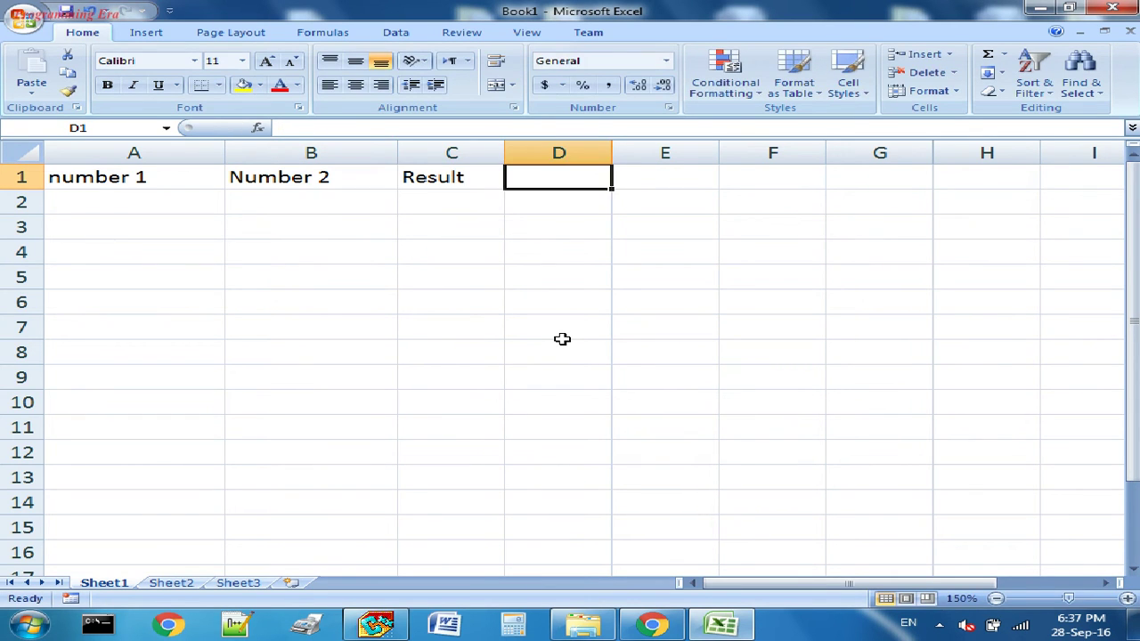
pyautogui.write('If Error')
pyautogui.press('Return')
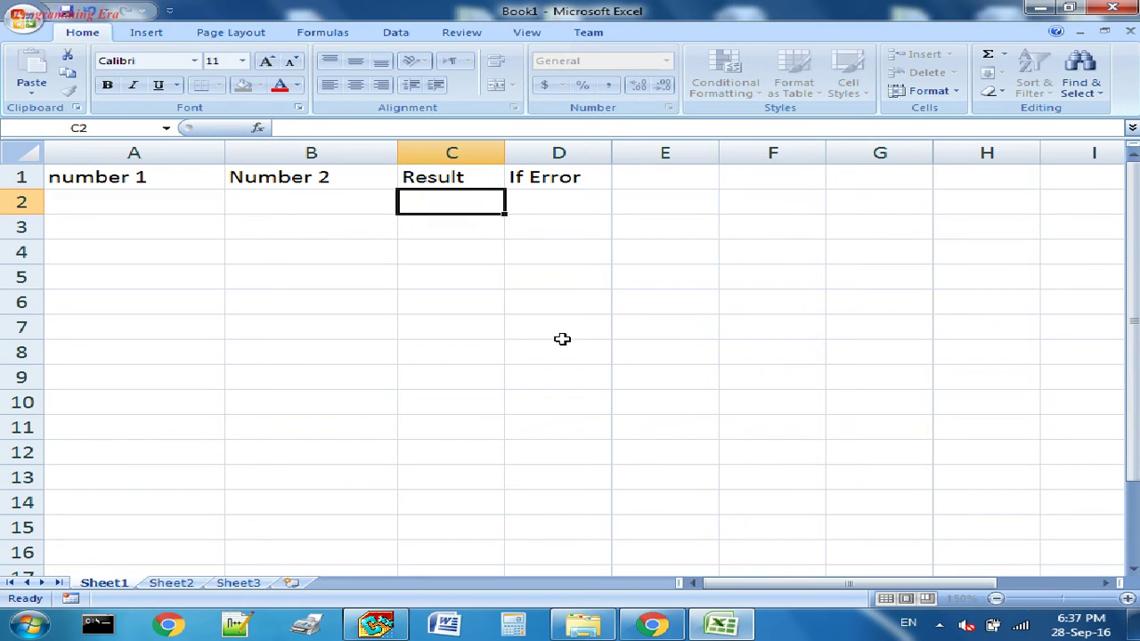
pyautogui.press('Left')
pyautogui.press('Left')
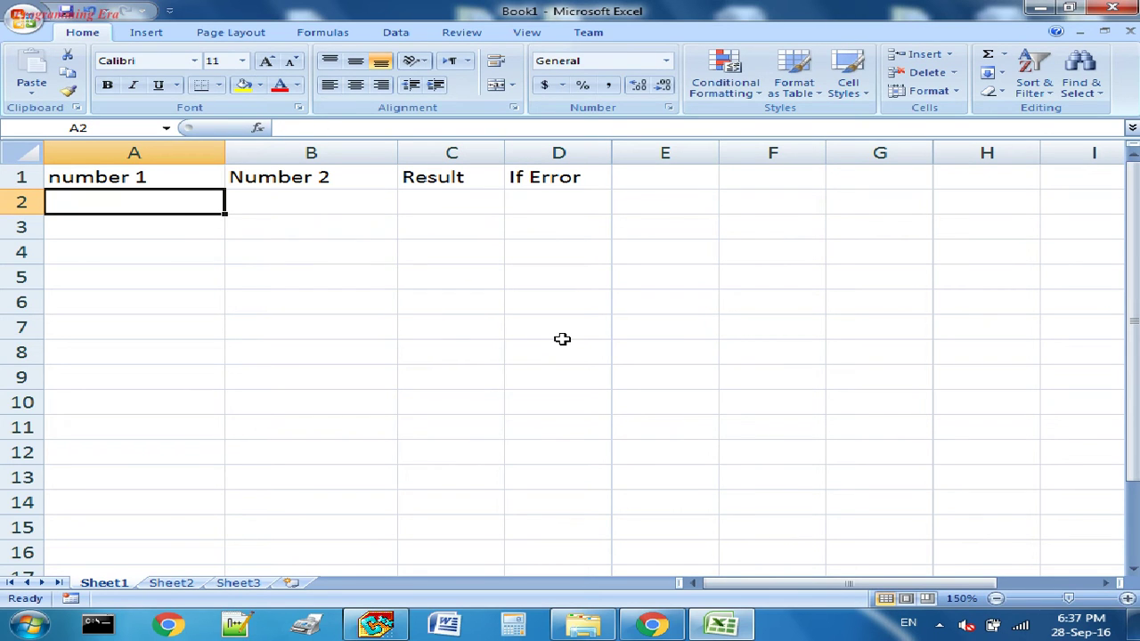
# Enter 5 in A2 and 0 in B2.
pyautogui.write('5')
pyautogui.press('Tab')
pyautogui.write('0')
pyautogui.press('Tab')
# Enter =A2/B2 in C2, giving #DIV/0!, and widen column C.
pyautogui.write('=')
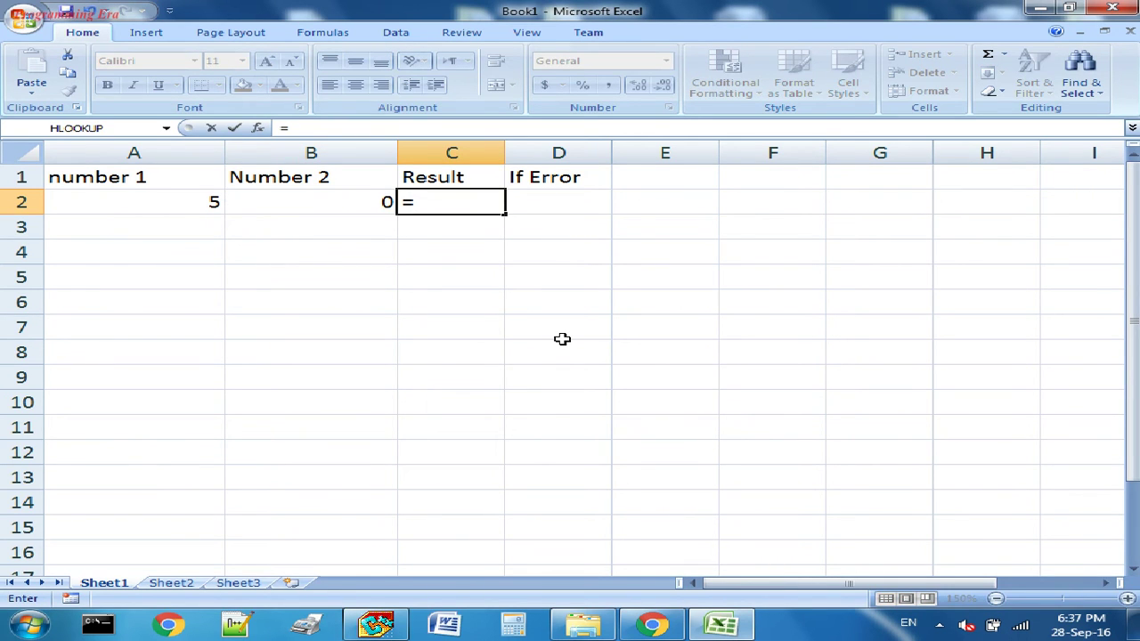
pyautogui.click(194, 202)
pyautogui.write('/')
pyautogui.click(358, 204)
pyautogui.press('Return')
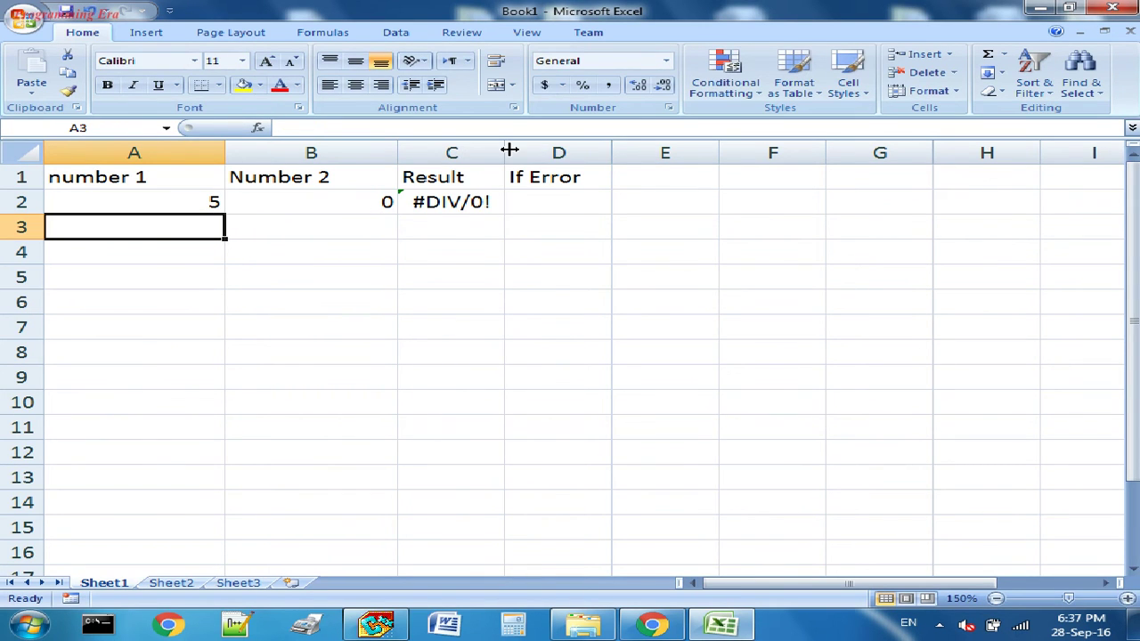
pyautogui.moveTo(505, 152); pyautogui.dragTo(553, 152)
# Enter an IFERROR formula in D2 with the message "Division By Zero Not possible".
pyautogui.click(572, 202)
pyautogui.write('=')
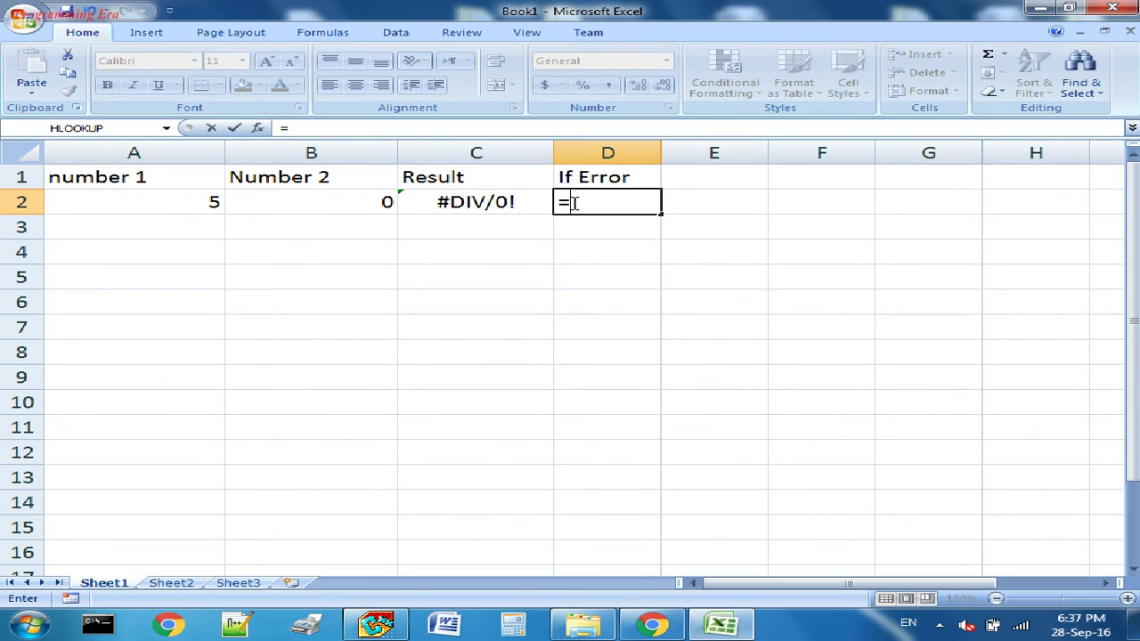
pyautogui.write('iferror')
pyautogui.press('BackSpace')
pyautogui.press('BackSpace')
pyautogui.write('ror(')
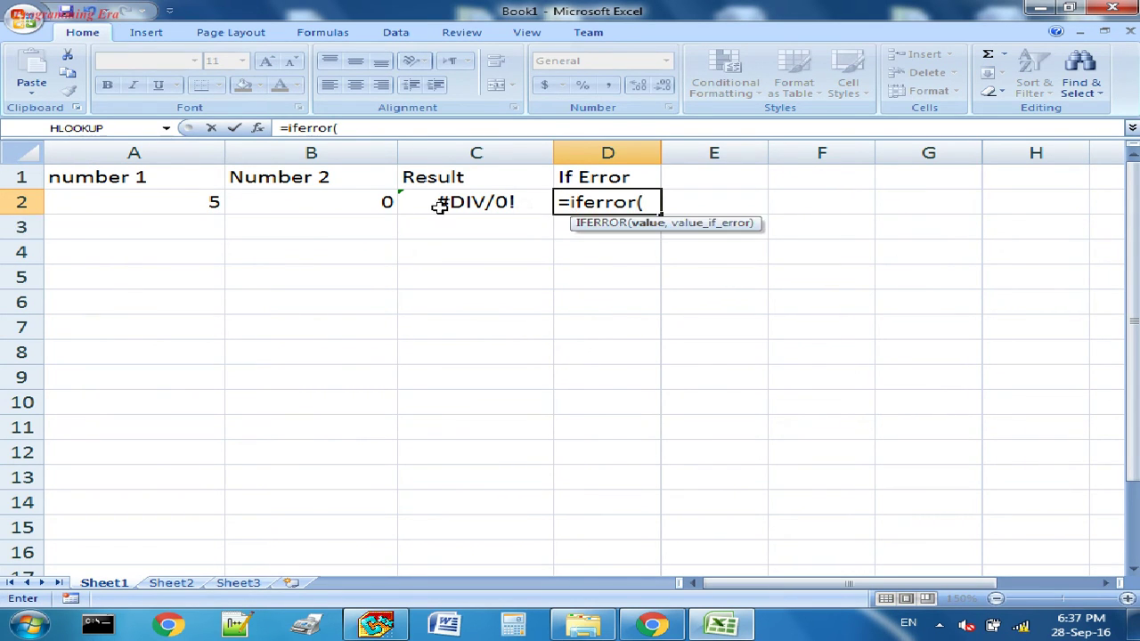
pyautogui.click(192, 206)
pyautogui.write(',')
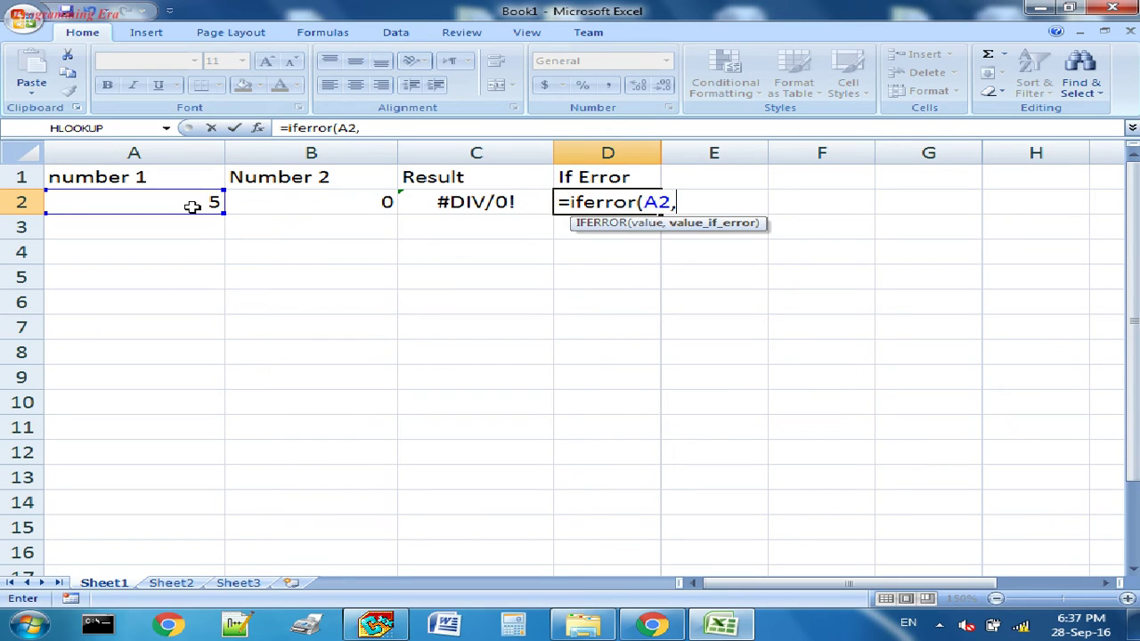
pyautogui.click(290, 197)
pyautogui.write(',"')
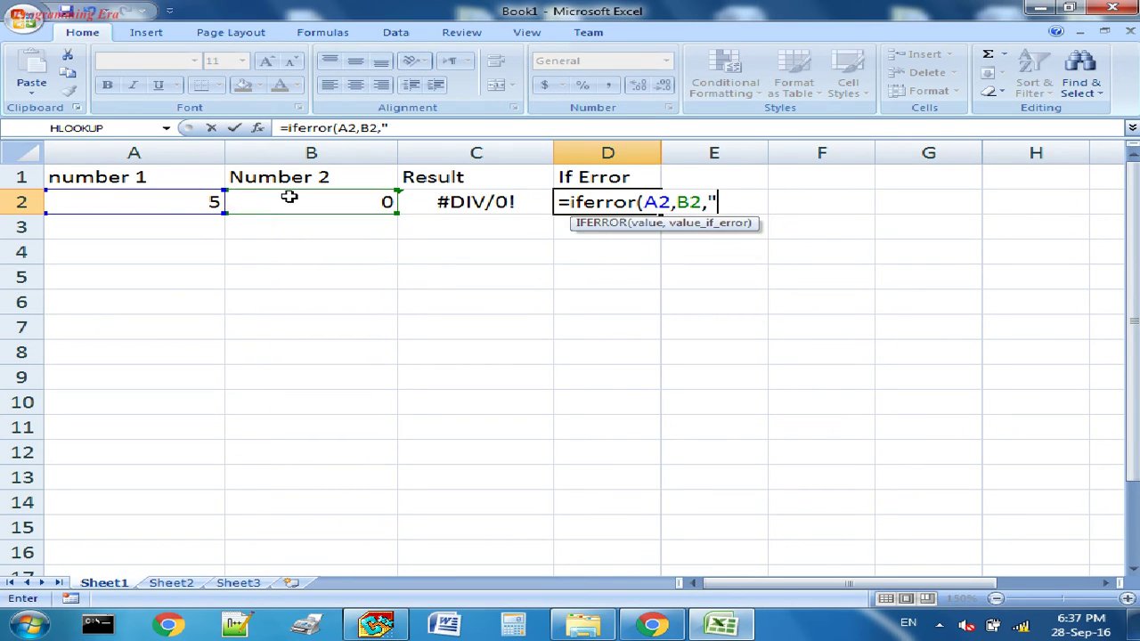
pyautogui.write('Division By Zero Not possible"')
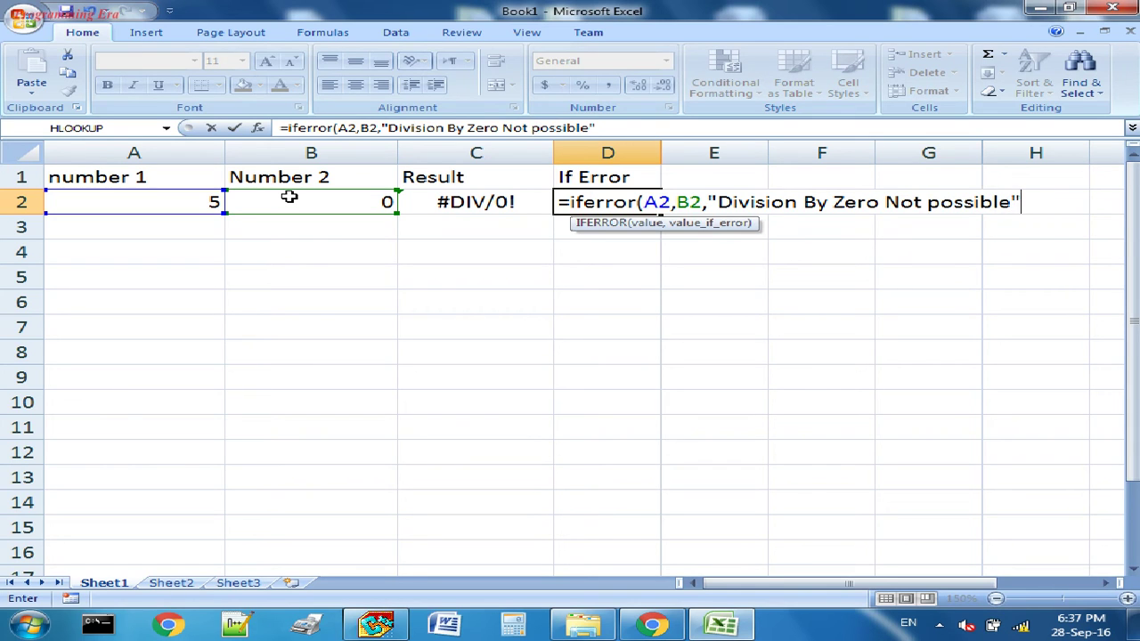
pyautogui.write(')')
pyautogui.press('Return')
pyautogui.press('Return')
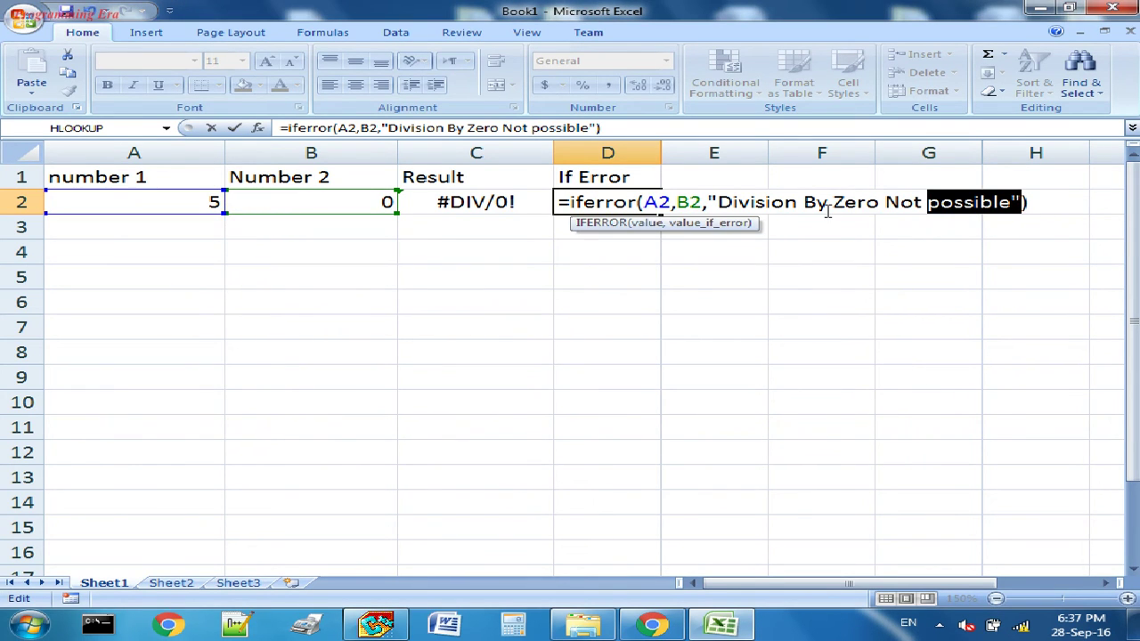
# Correct D2 to =IFERROR(A2/B2,"Division By Zero Not possible") and widen column D to fit.
pyautogui.click(675, 203)
pyautogui.press('BackSpace')
pyautogui.write('/')
pyautogui.press('Return')
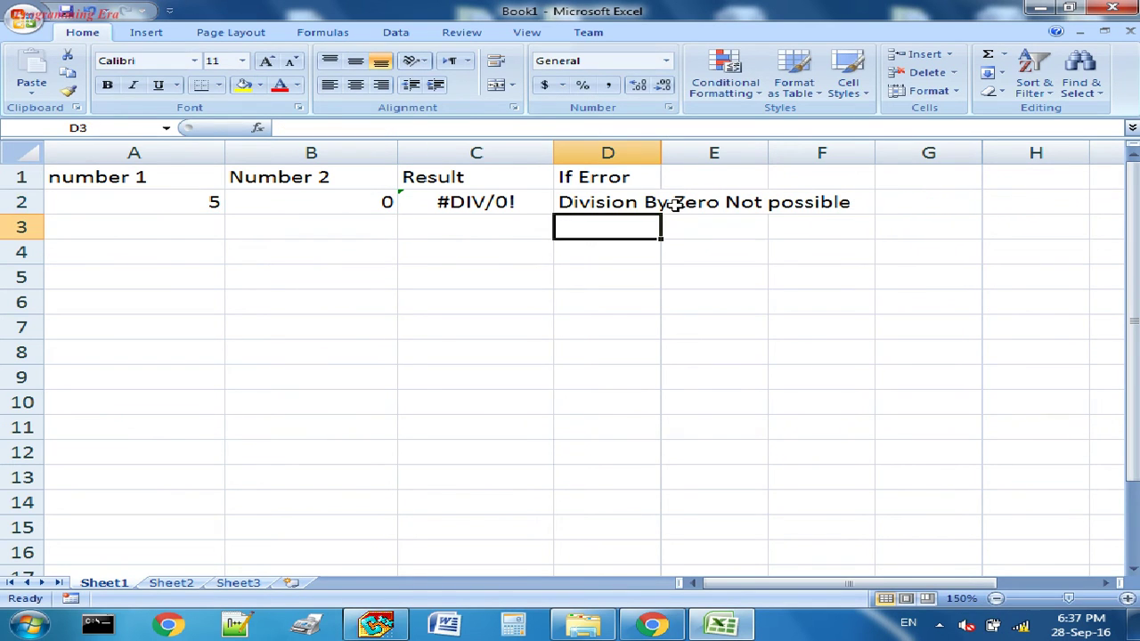
pyautogui.click(623, 202)
pyautogui.moveTo(659, 153); pyautogui.dragTo(897, 162)
pyautogui.click(469, 204)
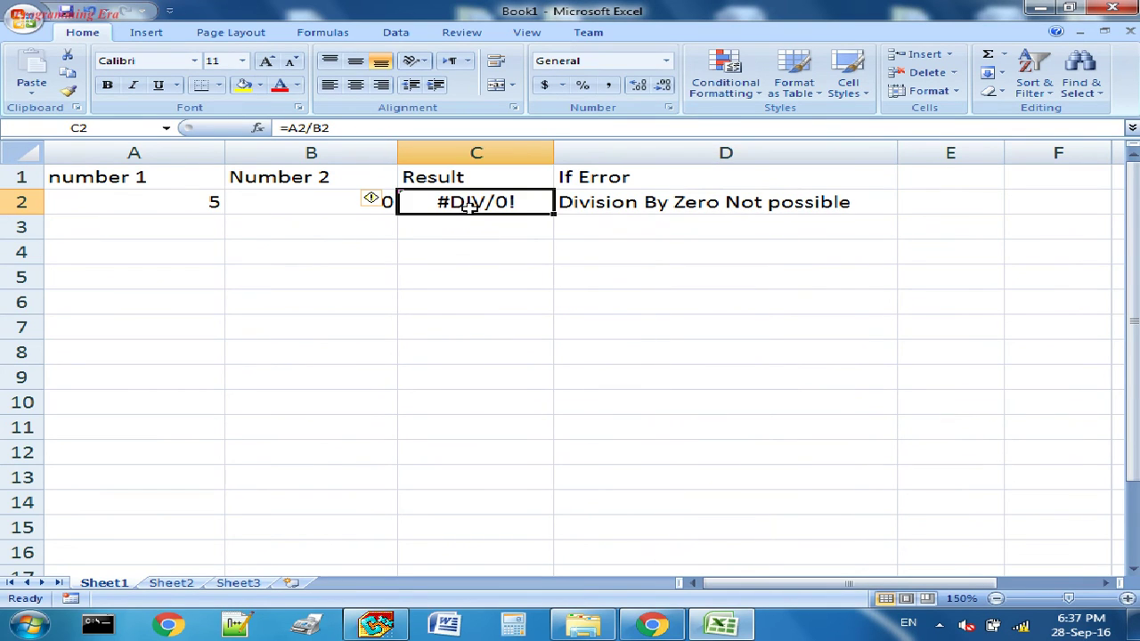
pyautogui.click(595, 202)
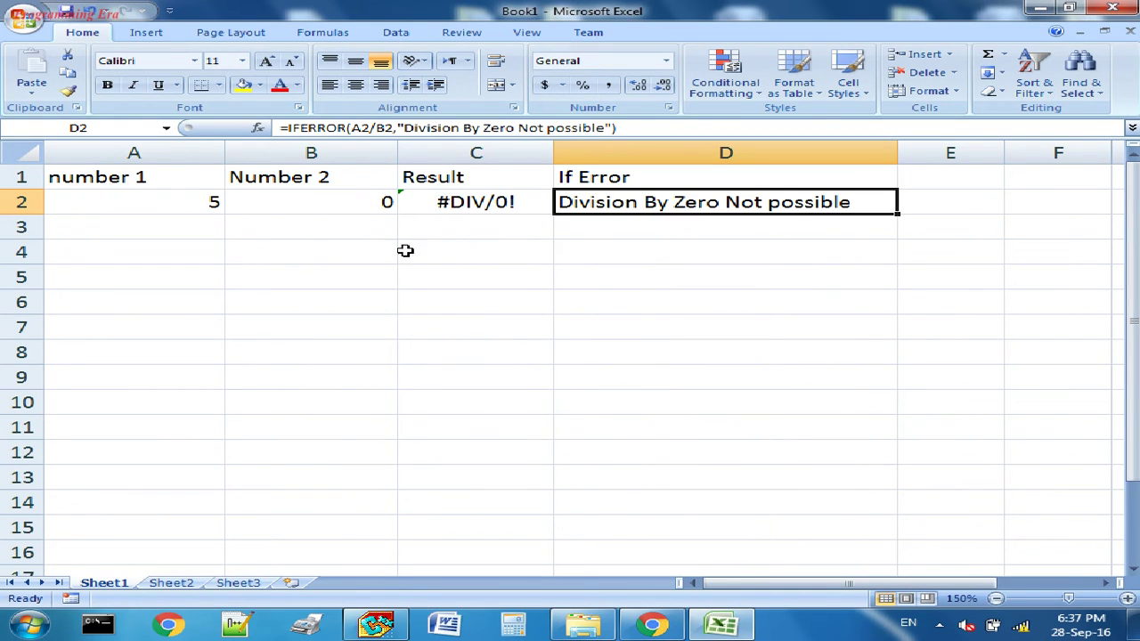
pyautogui.click(202, 228)
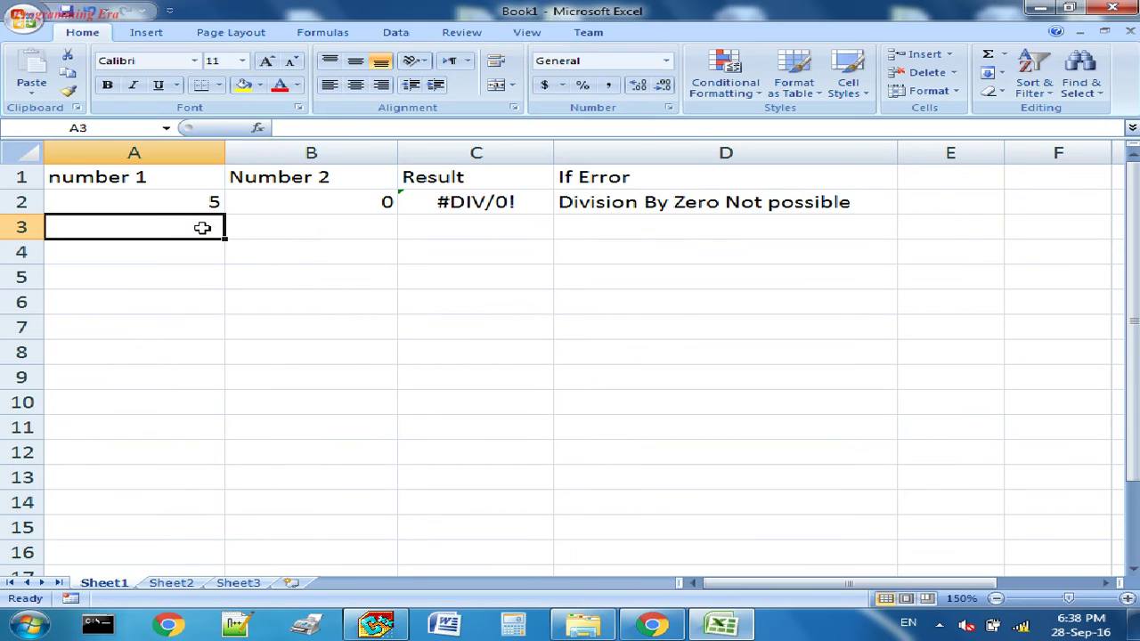
# Enter 10 in A3 and 'a' in B3, with =A3-B3 in C3 giving #VALUE!
pyautogui.write('0')
pyautogui.press('Tab')
pyautogui.write('a')
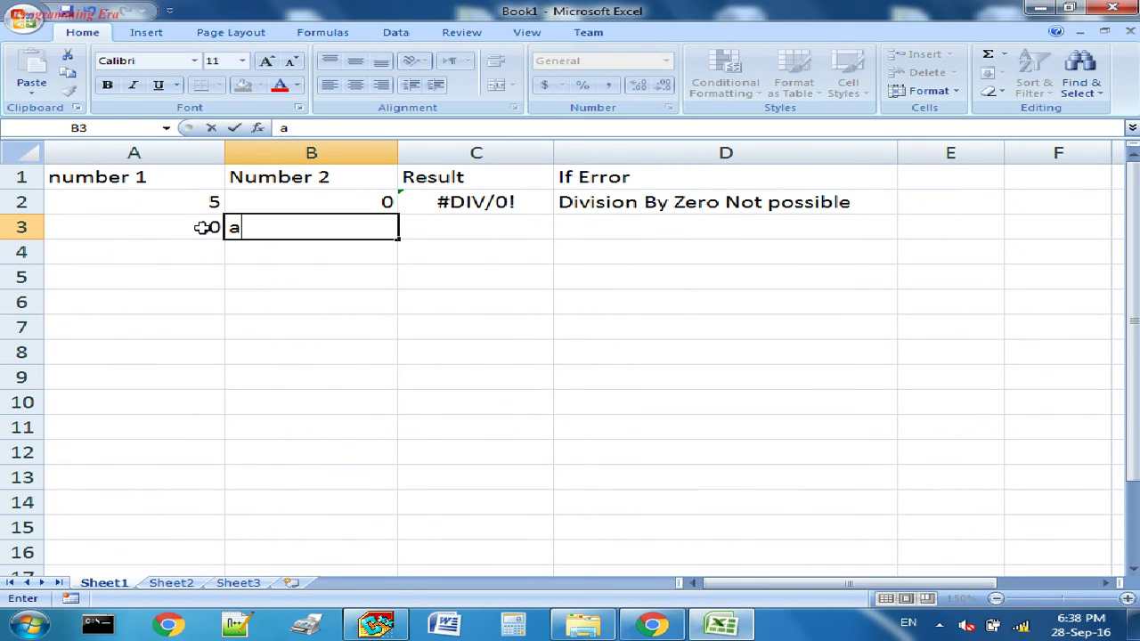
pyautogui.press('Tab')
pyautogui.write('=')
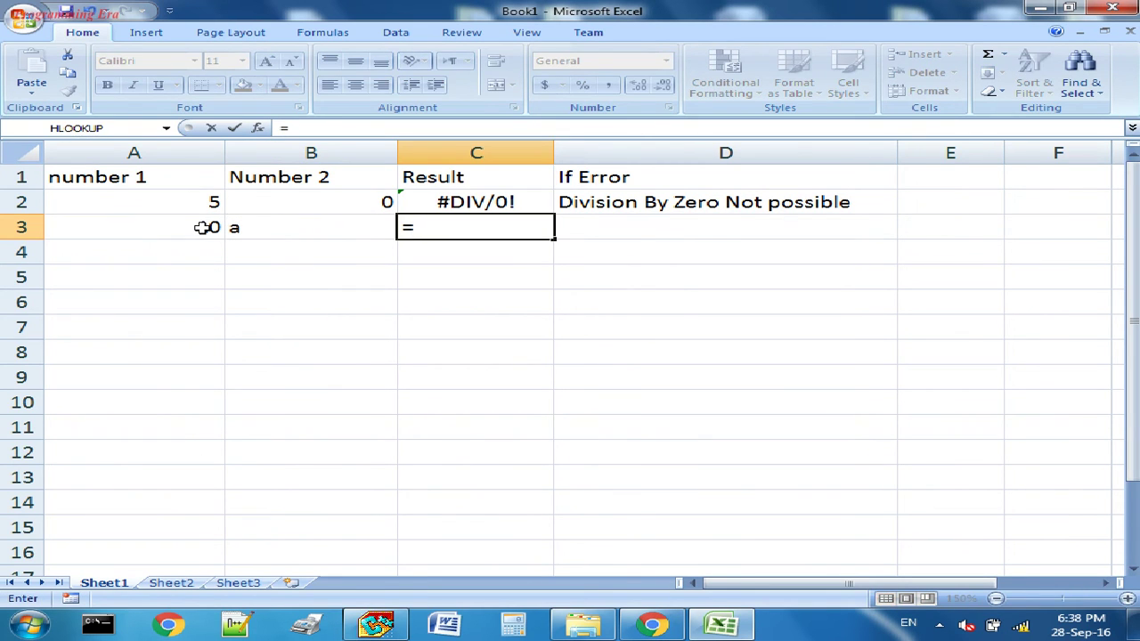
pyautogui.click(199, 227)
pyautogui.write('-')
pyautogui.click(304, 224)
pyautogui.press('Return')
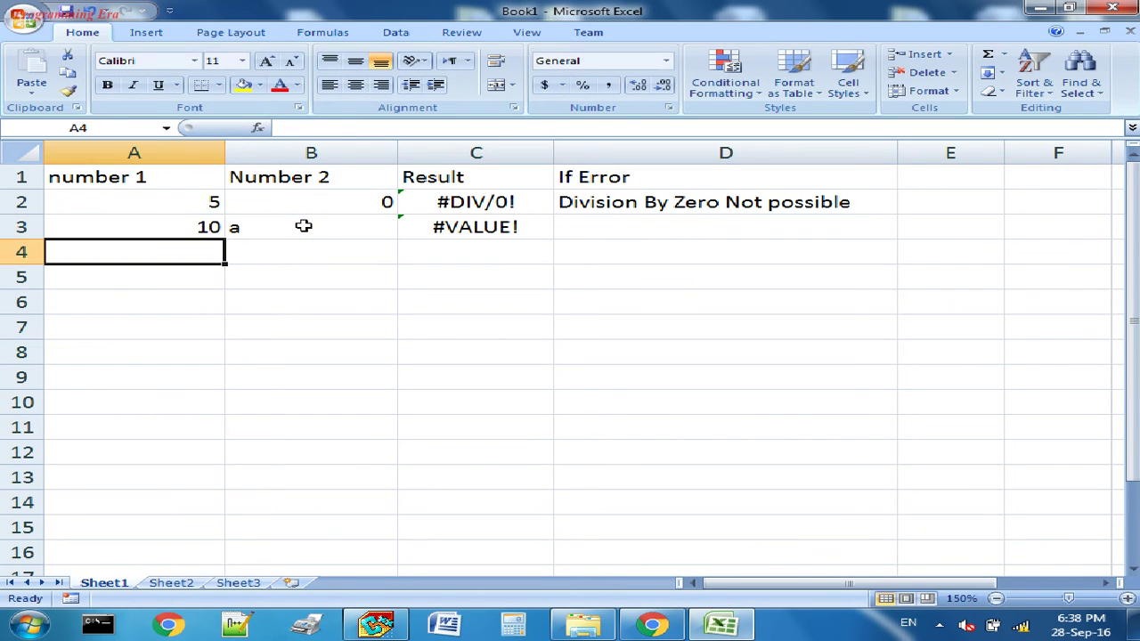
# Enter =IFERROR(A3-B3,"Subtraction of a character from number not possible") in D3.
pyautogui.click(641, 230)
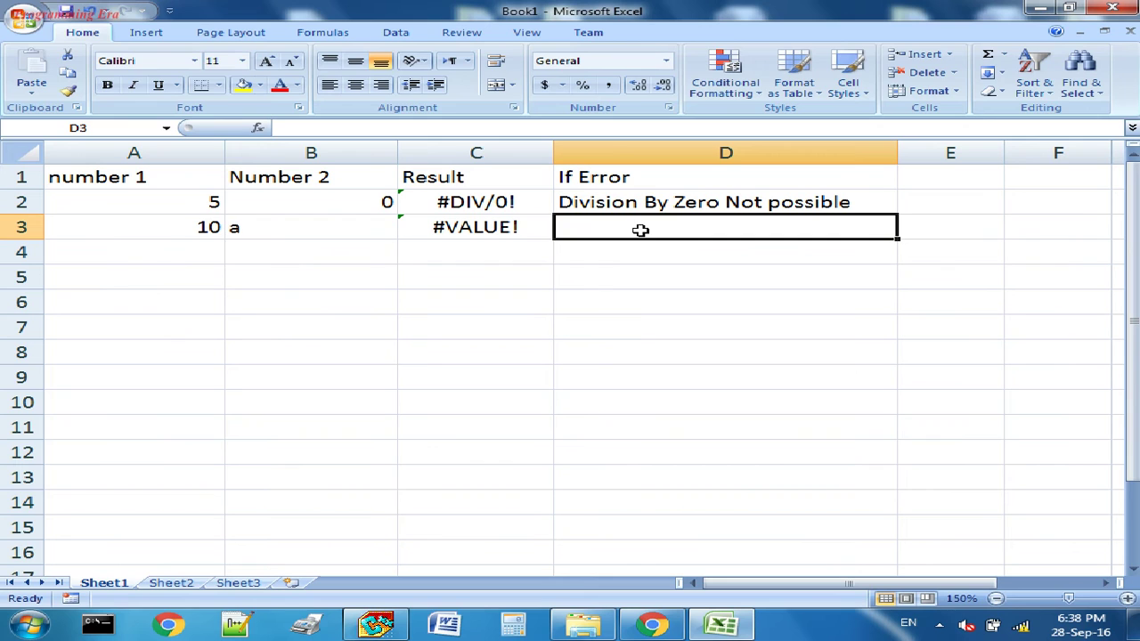
pyautogui.write('=iferror(')
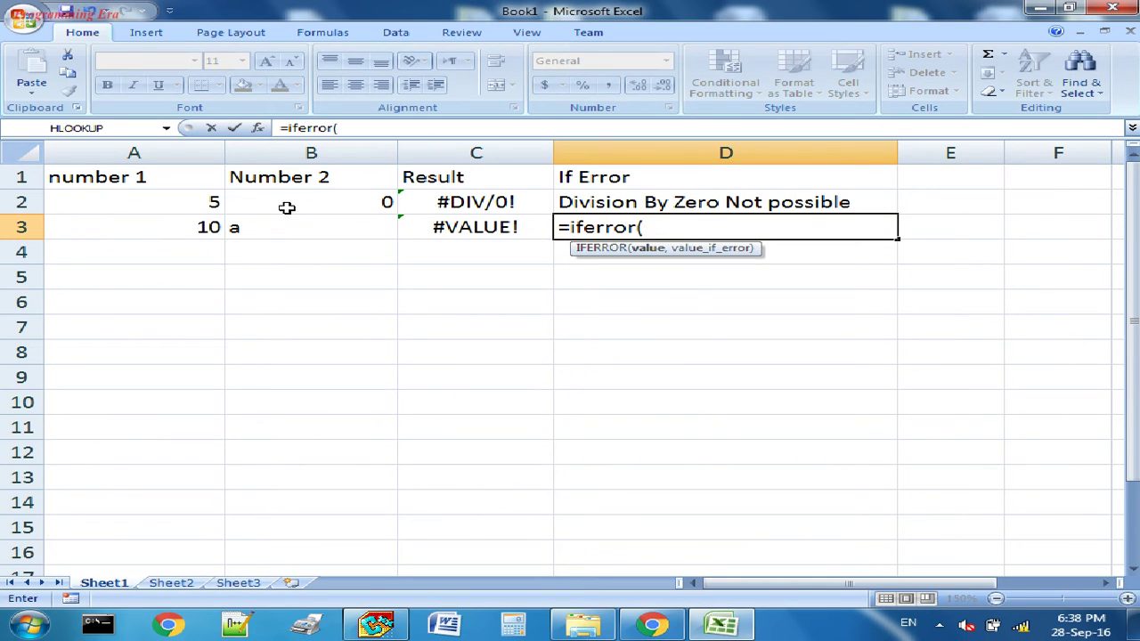
pyautogui.click(205, 226)
pyautogui.write('-')
pyautogui.click(286, 228)
pyautogui.write(',"Subtraction ')
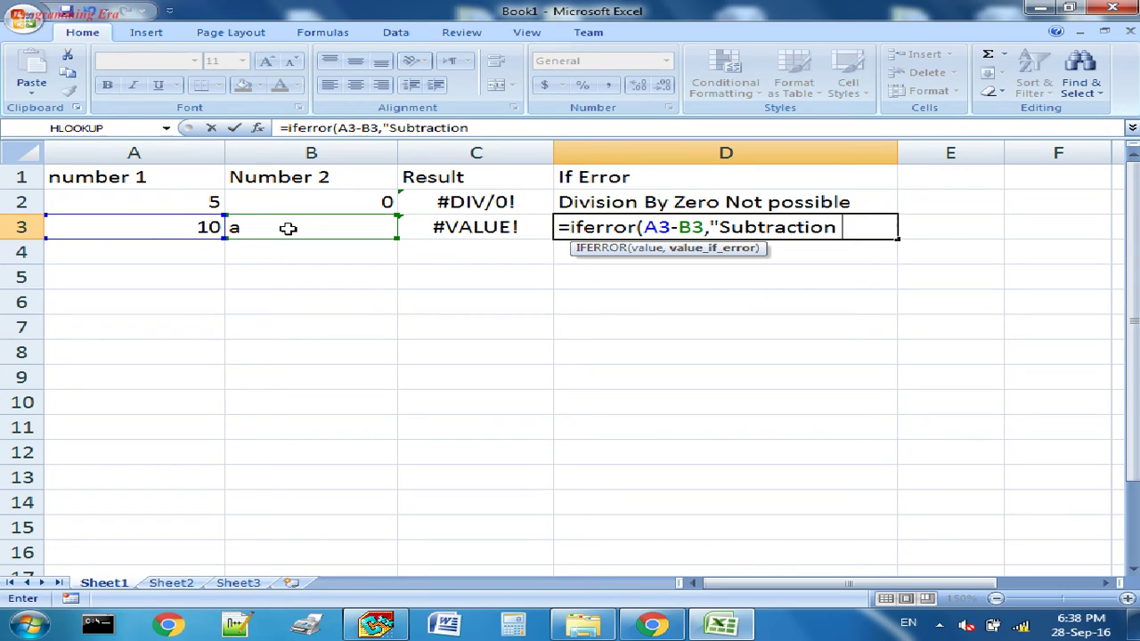
pyautogui.write('of')
pyautogui.write('a character from number not psossible)')
pyautogui.press('Return')
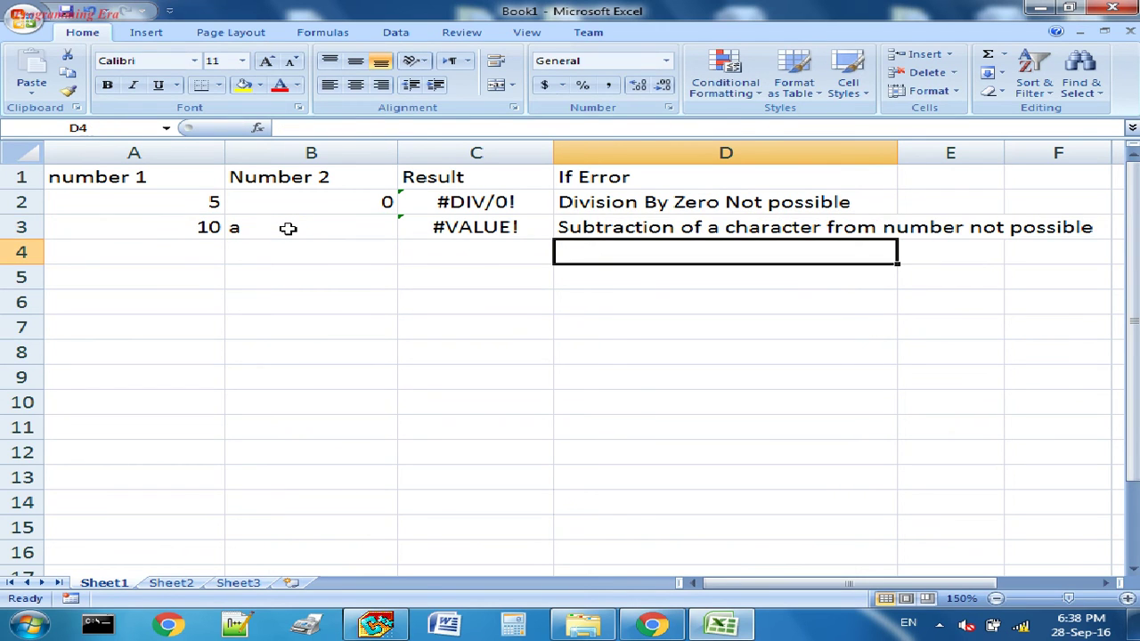
pyautogui.press('Up')
pyautogui.press('Down')
pyautogui.press('Left')
pyautogui.press('Left')
pyautogui.press('Left')
# Enter 25 in A4 and 'b' in B4, with =A4*B4 in C4 giving #VALUE!
pyautogui.write('25')
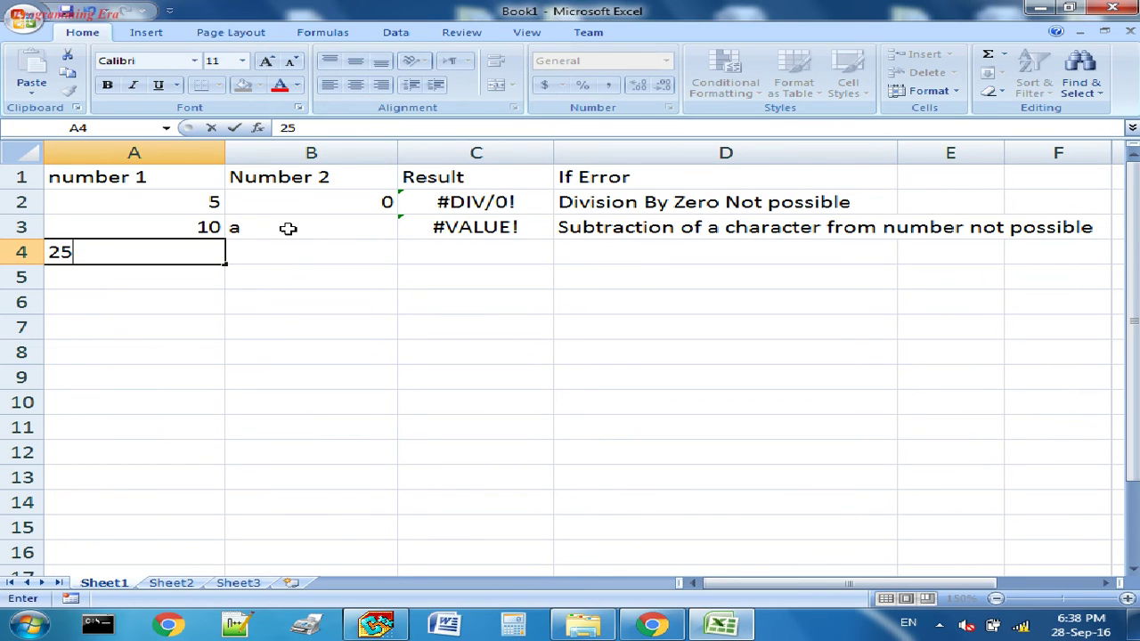
pyautogui.press('Tab')
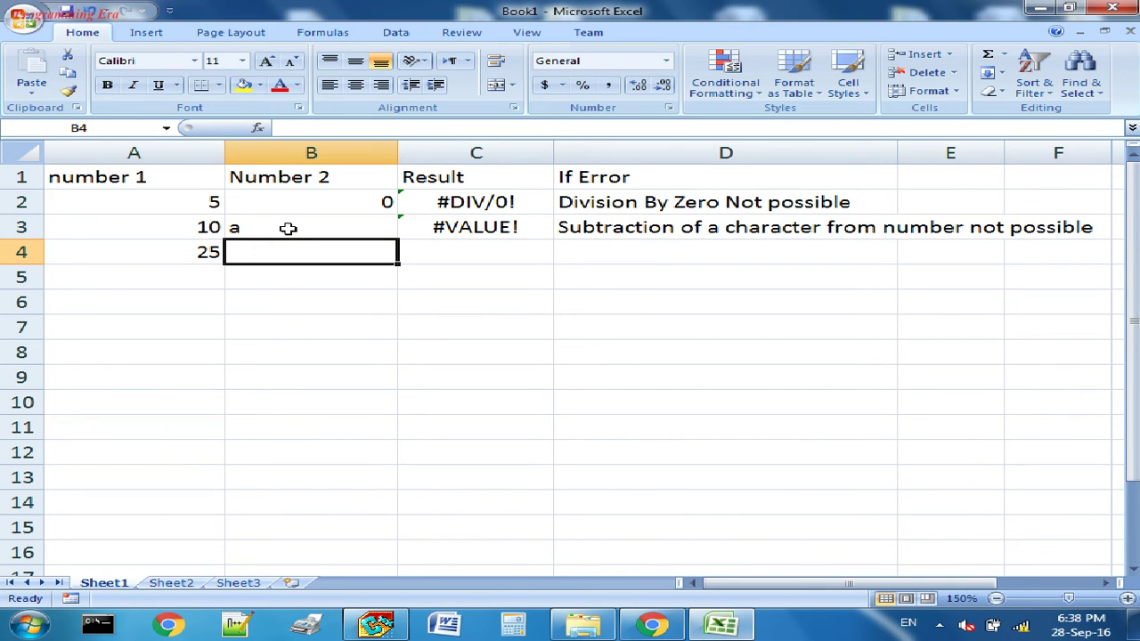
pyautogui.write('b')
pyautogui.press('Tab')
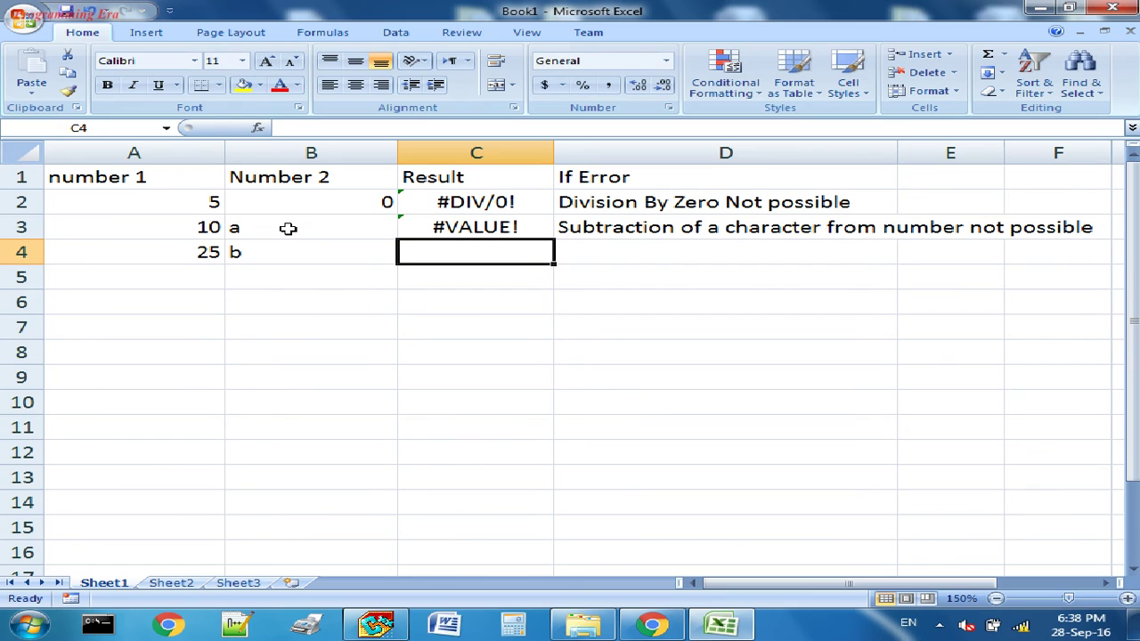
pyautogui.write('=')
pyautogui.click(206, 251)
pyautogui.write('*')
pyautogui.click(242, 252)
pyautogui.press('Return')
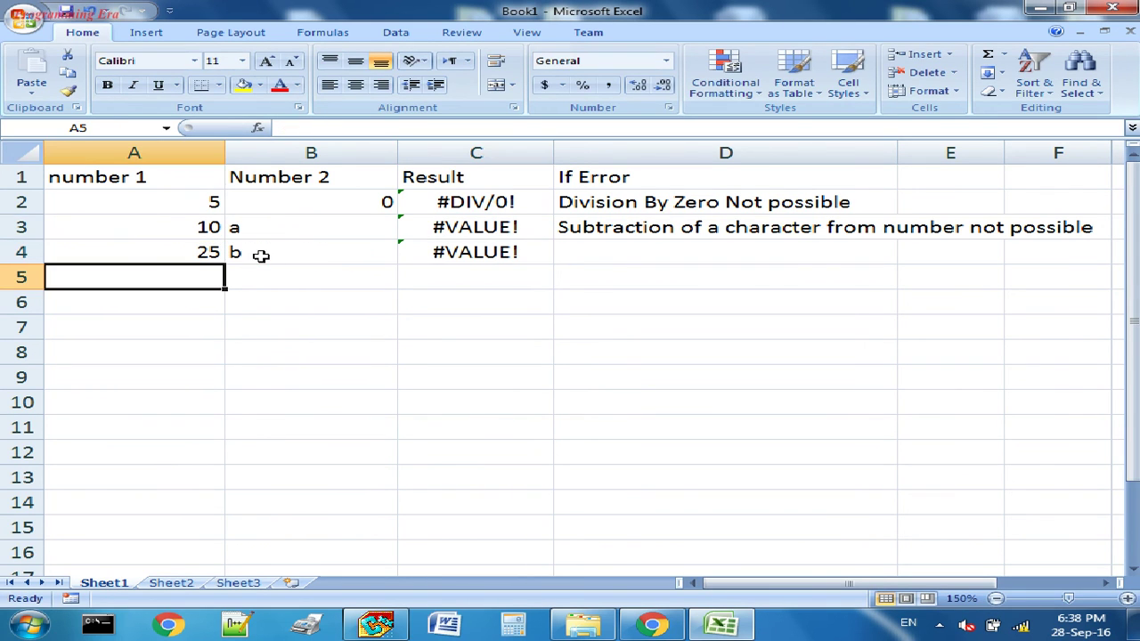
# Enter =IFERROR(A4*B4,"Division of Number and Character not possible") in D4.
pyautogui.click(604, 258)
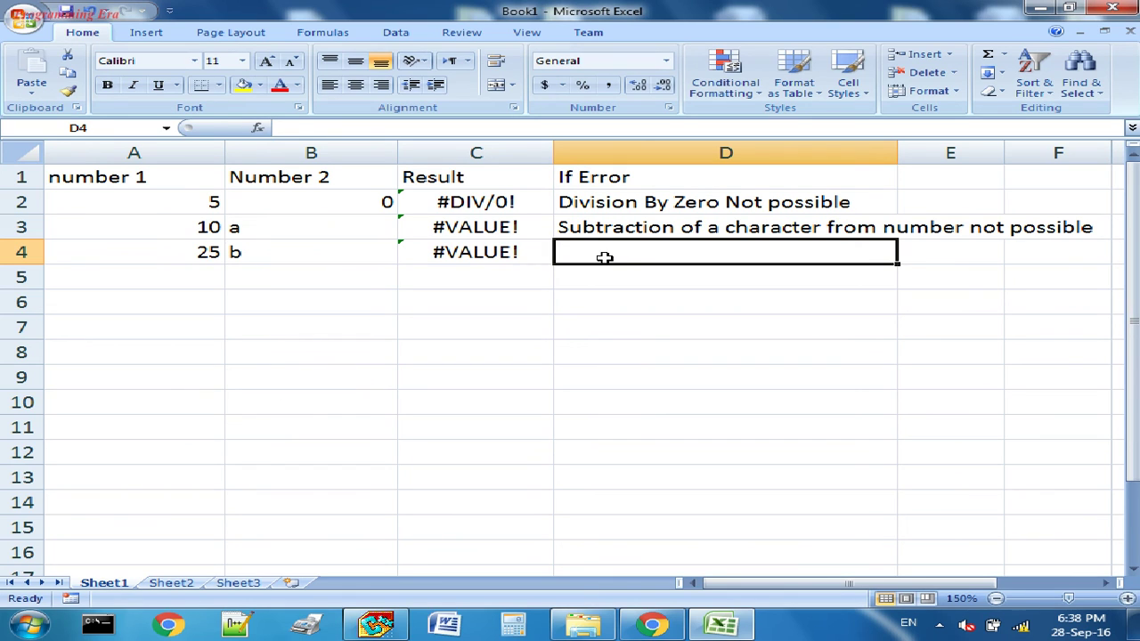
pyautogui.write('=iferror(')
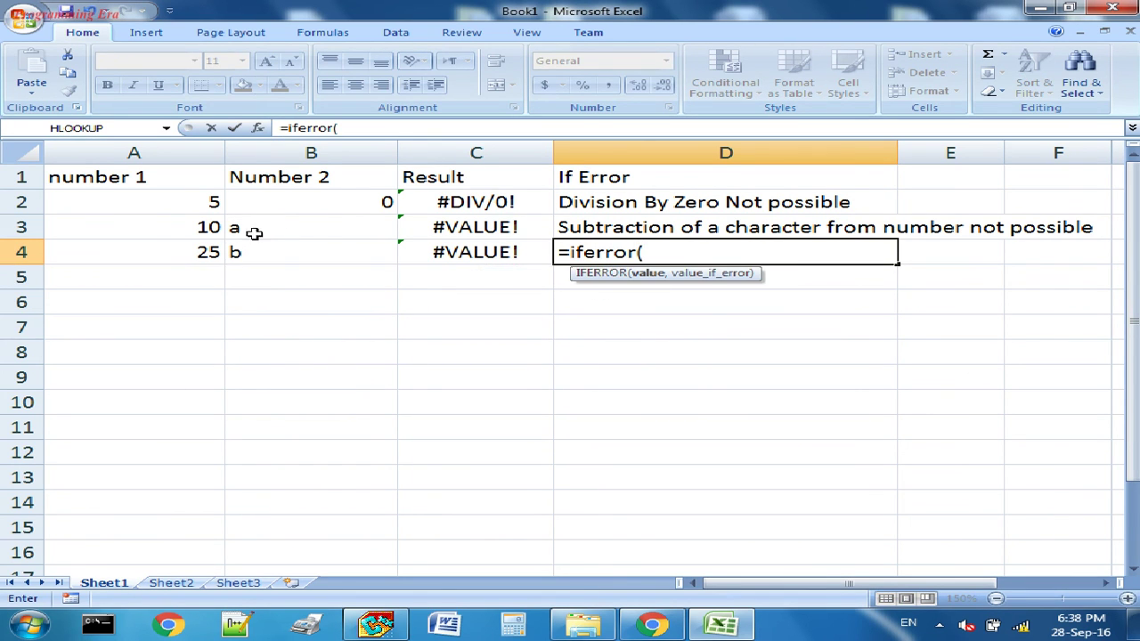
pyautogui.click(199, 248)
pyautogui.write('*')
pyautogui.click(260, 256)
pyautogui.write(',"Duvu')
pyautogui.press('BackSpace')
pyautogui.press('BackSpace')
pyautogui.press('BackSpace')
pyautogui.write('vision of Number and Character not possible)')
pyautogui.press('Return')
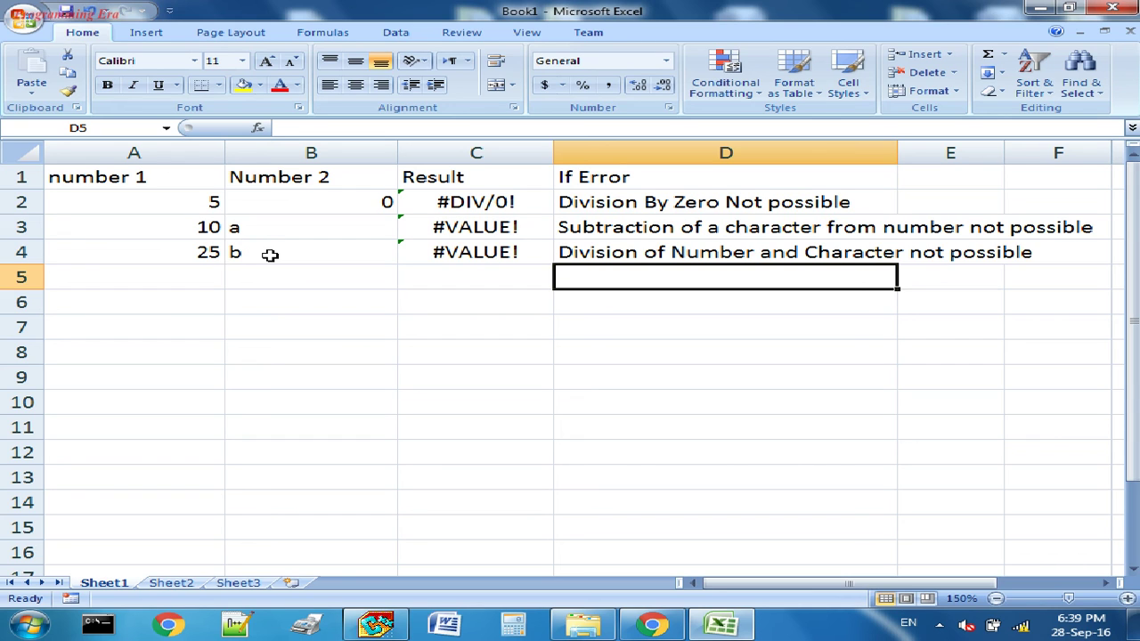
pyautogui.press('Down')
# Type the note 'by if error we can print an appropriate message' in C6.
pyautogui.press('Left')
pyautogui.write('bh')
pyautogui.press('BackSpace')
pyautogui.write('y if')
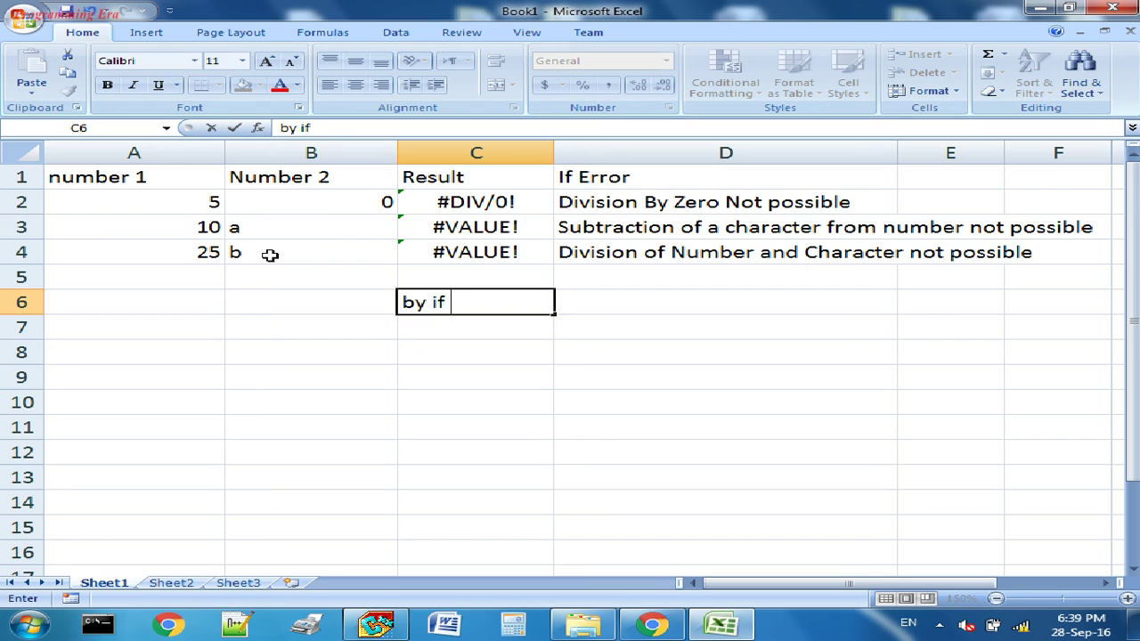
pyautogui.write(' error wee')
pyautogui.press('BackSpace')
pyautogui.write('can print an appria')
pyautogui.press('BackSpace')
pyautogui.write('opriate message')
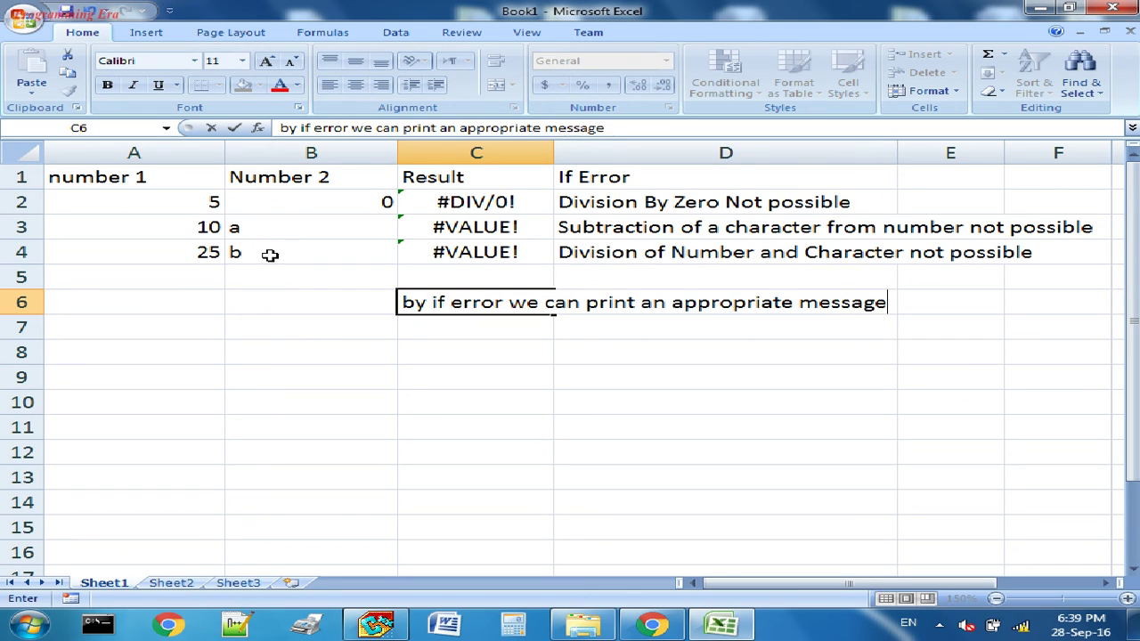
pyautogui.press('Return')
# Start a 'Thanks for watching' line in C7.
pyautogui.write('Thanks for  wathc')
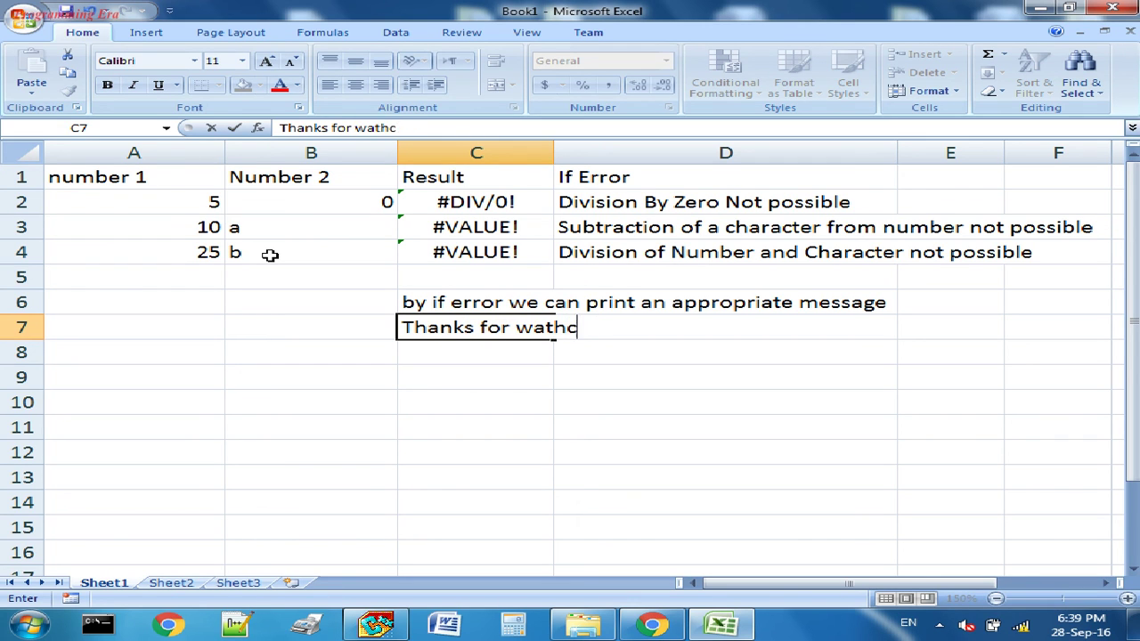